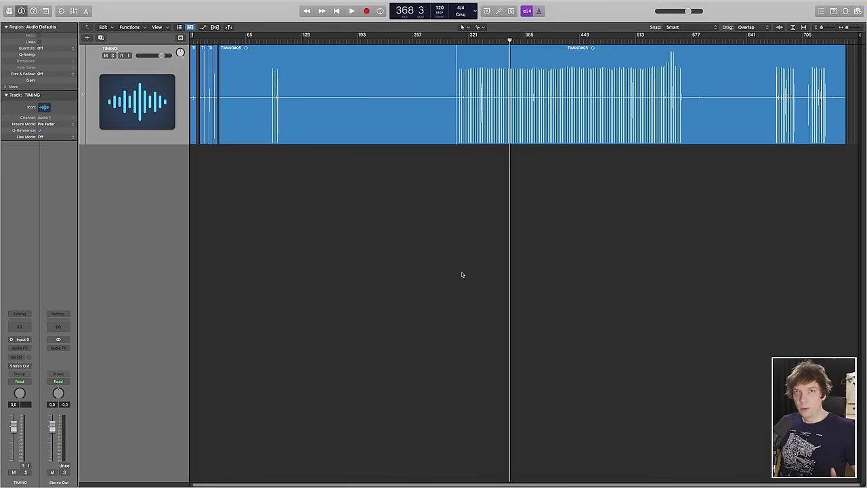
# - Split the TIMING recording at the onset of the first marble hit and move the resulting region to bar 1
pyautogui.moveTo(435, 159); pyautogui.dragTo(646, 67)
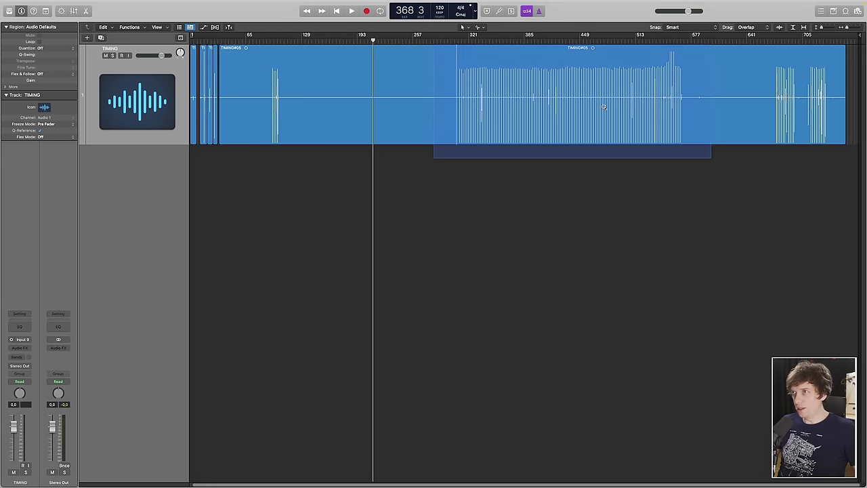
pyautogui.moveTo(604, 107); pyautogui.dragTo(604, 107)
pyautogui.moveTo(251, 235); pyautogui.dragTo(473, 410)
pyautogui.keyDown('ctrl'); pyautogui.keyDown('alt'); pyautogui.click(437, 431); pyautogui.keyUp('alt'); pyautogui.keyUp('ctrl')
pyautogui.keyDown('ctrl'); pyautogui.keyDown('alt'); pyautogui.click(456, 440); pyautogui.keyUp('alt'); pyautogui.keyUp('ctrl')
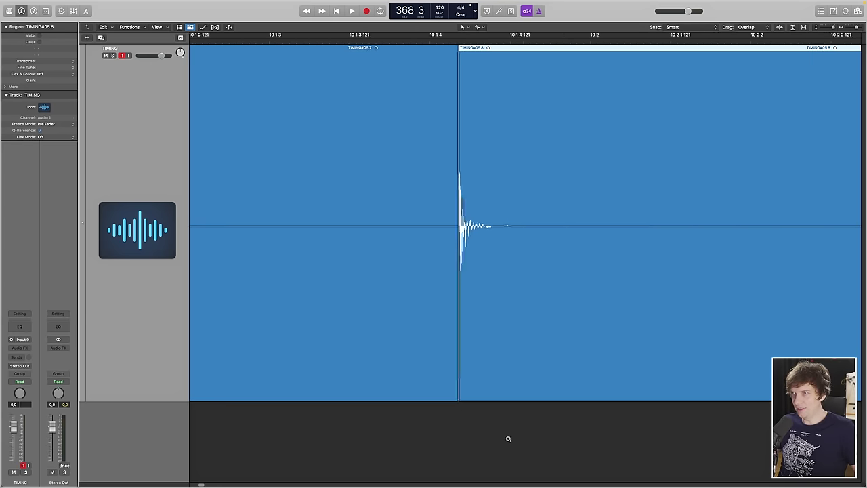
pyautogui.keyDown('ctrl'); pyautogui.keyDown('alt'); pyautogui.click(508, 439); pyautogui.keyUp('alt'); pyautogui.keyUp('ctrl')
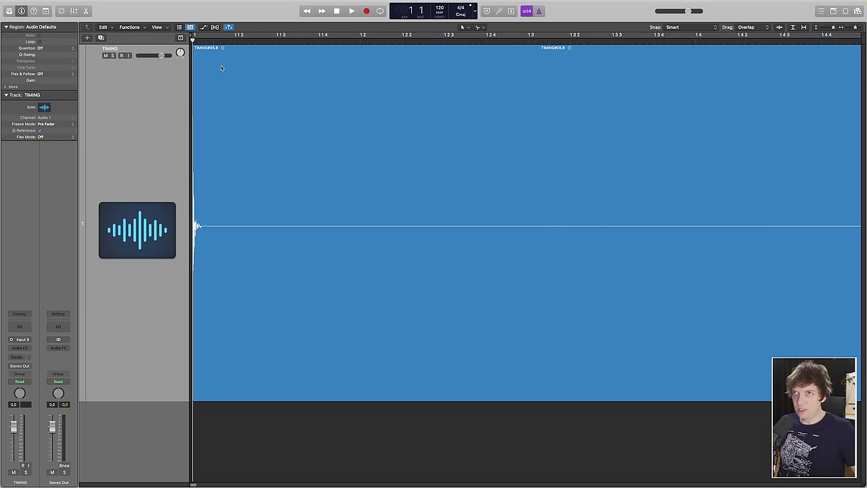
# - Play the aligned TIMING region from bar 1 to hear the marble hits
pyautogui.press('space')
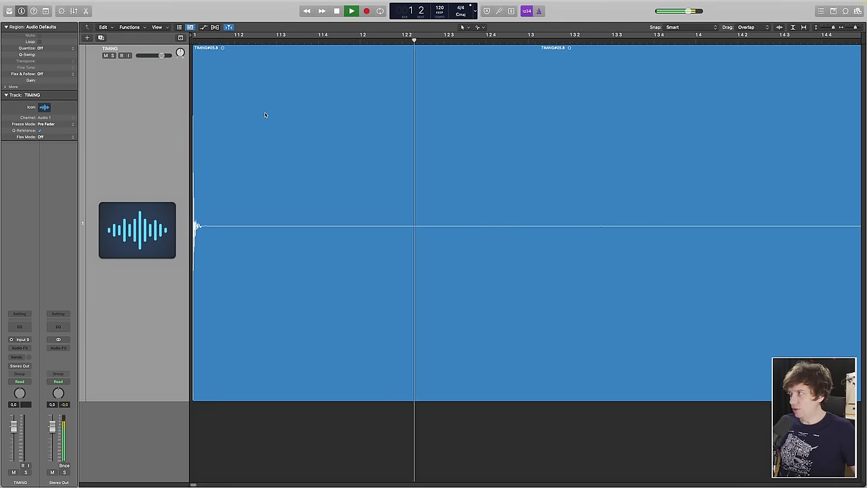
pyautogui.keyDown('ctrl'); pyautogui.keyDown('alt'); pyautogui.click(338, 419); pyautogui.keyUp('alt'); pyautogui.keyUp('ctrl')
pyautogui.keyDown('ctrl'); pyautogui.keyDown('alt'); pyautogui.click(391, 421); pyautogui.keyUp('alt'); pyautogui.keyUp('ctrl')
pyautogui.moveTo(301, 43); pyautogui.dragTo(488, 194)
pyautogui.press('space')
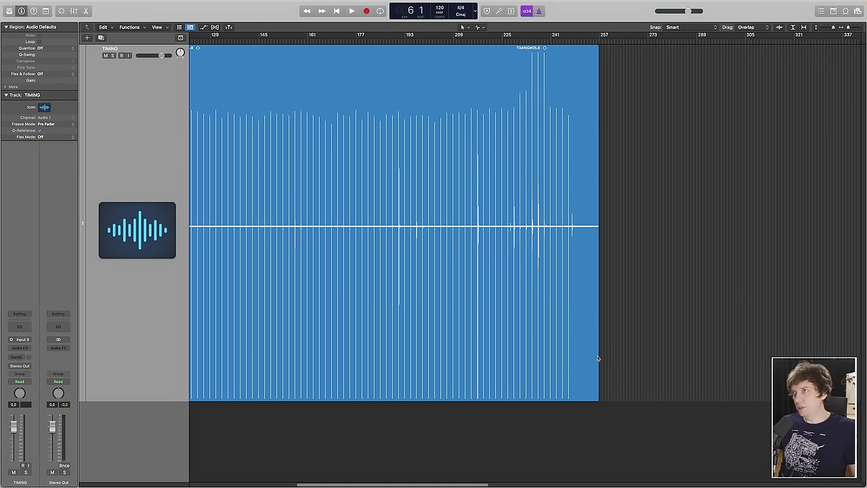
# - Set the project tempo to 120,0500 BPM to bring the late marble hits onto the bar lines around bar 245
pyautogui.moveTo(513, 435); pyautogui.dragTo(607, 58)
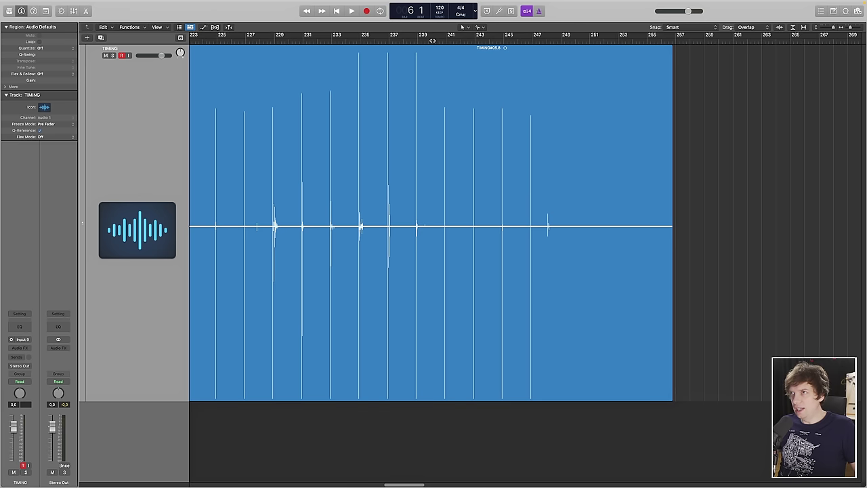
pyautogui.moveTo(449, 472); pyautogui.dragTo(491, 44)
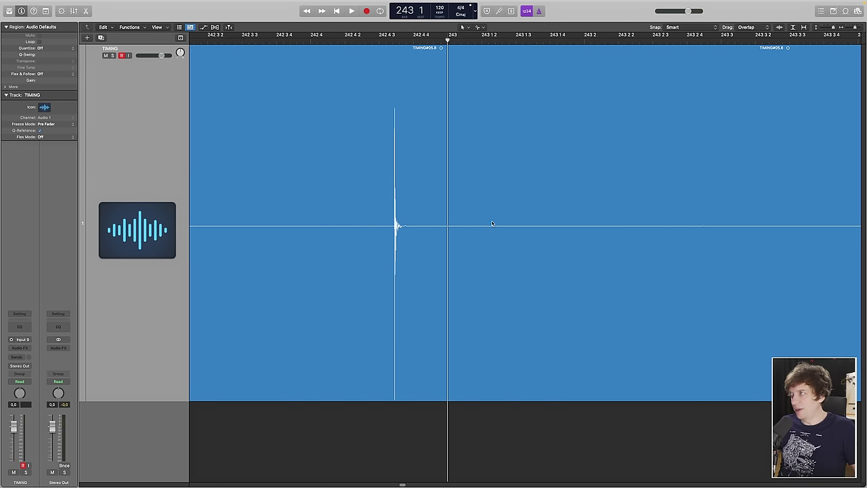
pyautogui.moveTo(360, 445); pyautogui.dragTo(557, 108)
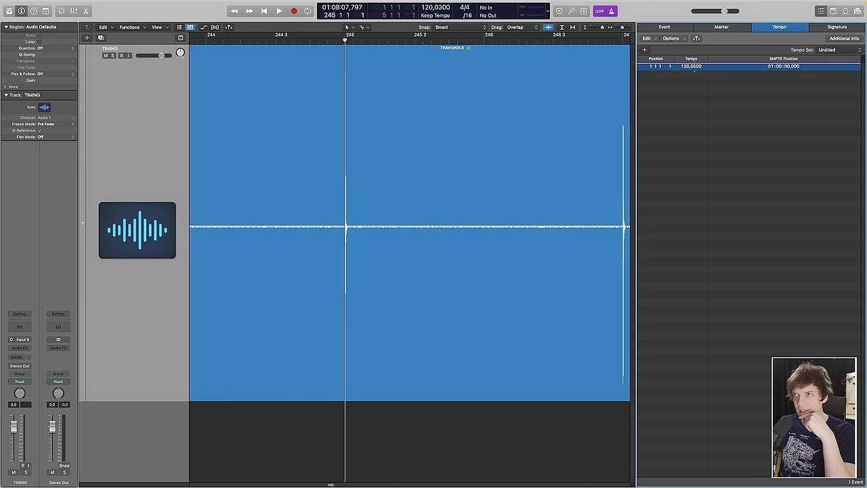
# - Fine-tune the project tempo to 120,0482 BPM so the marble hit at bar 245 starts on the bar line
pyautogui.keyDown('ctrl'); pyautogui.keyDown('alt'); pyautogui.click(342, 418); pyautogui.keyUp('alt'); pyautogui.keyUp('ctrl')
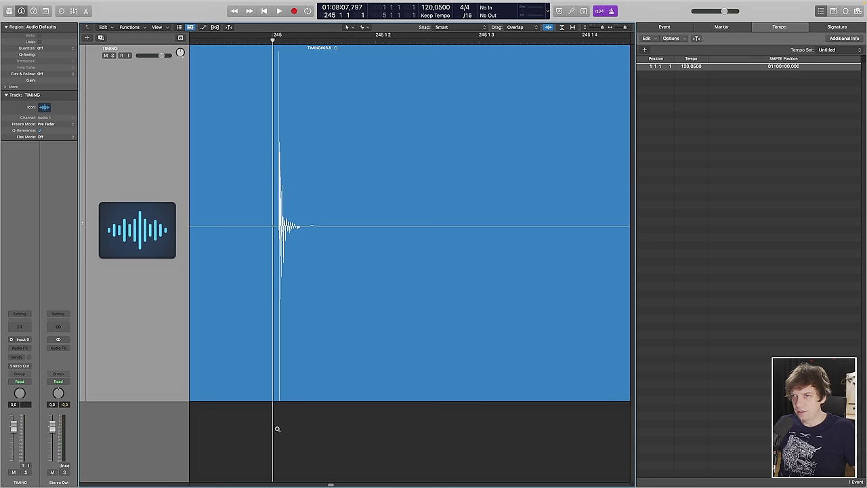
pyautogui.moveTo(304, 130); pyautogui.dragTo(305, 130)
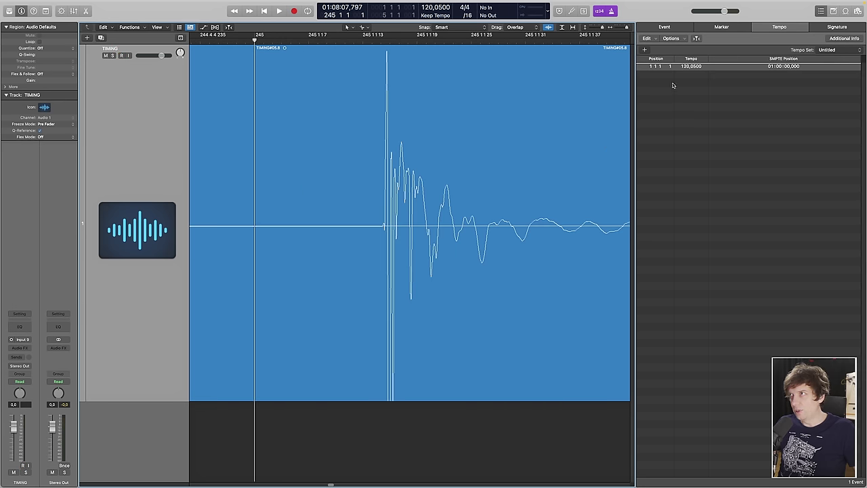
pyautogui.moveTo(706, 70); pyautogui.dragTo(608, 220)
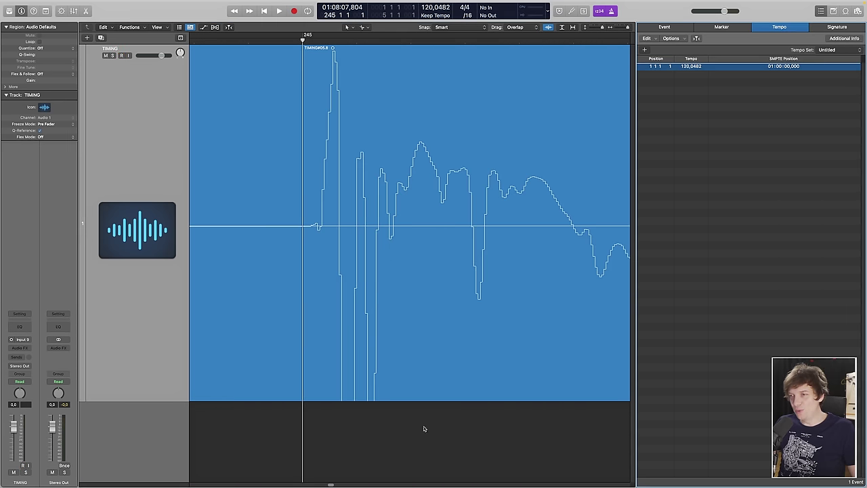
pyautogui.keyDown('ctrl'); pyautogui.keyDown('alt'); pyautogui.click(358, 422); pyautogui.keyUp('alt'); pyautogui.keyUp('ctrl')
pyautogui.keyDown('ctrl'); pyautogui.keyDown('alt'); pyautogui.click(372, 425); pyautogui.keyUp('alt'); pyautogui.keyUp('ctrl')
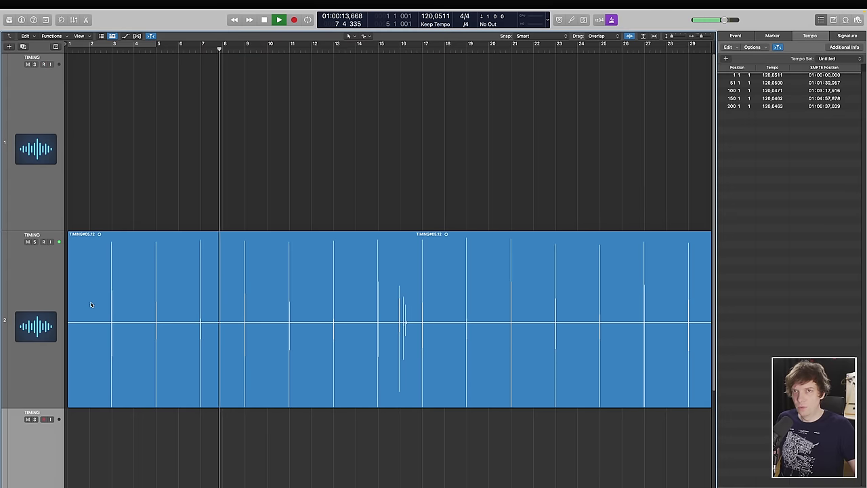
# - Select the second TIMING track and listen to its marble recording against the metronome
pyautogui.click(43, 289)
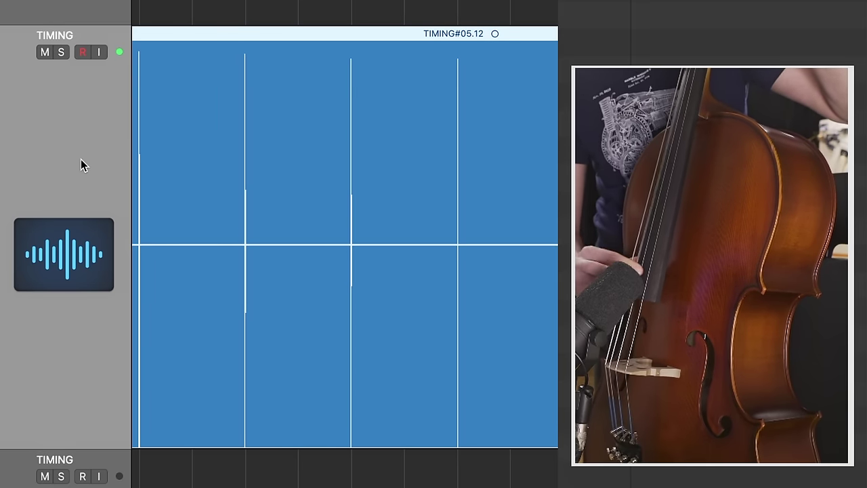
pyautogui.press('space')
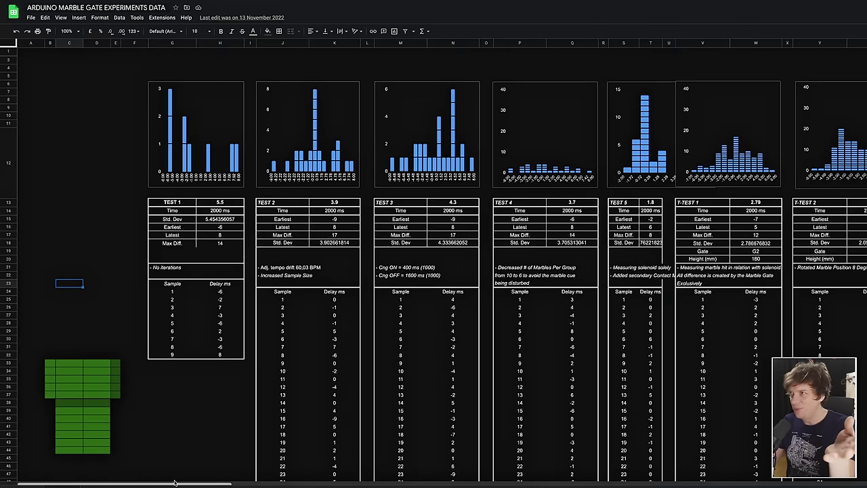
# - Switch to the marble gate experiments spreadsheet and enter a delay of 1 ms for sample 1 of bowden test 1
pyautogui.moveTo(174, 483); pyautogui.dragTo(863, 482)
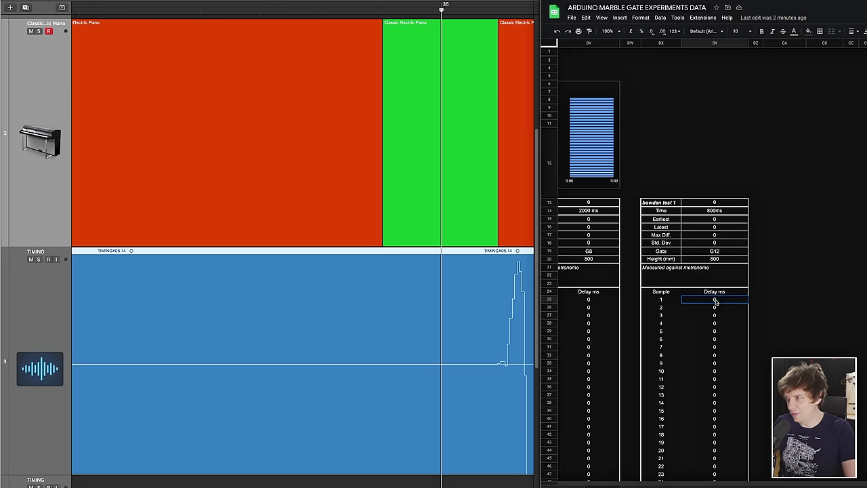
pyautogui.press('Return')
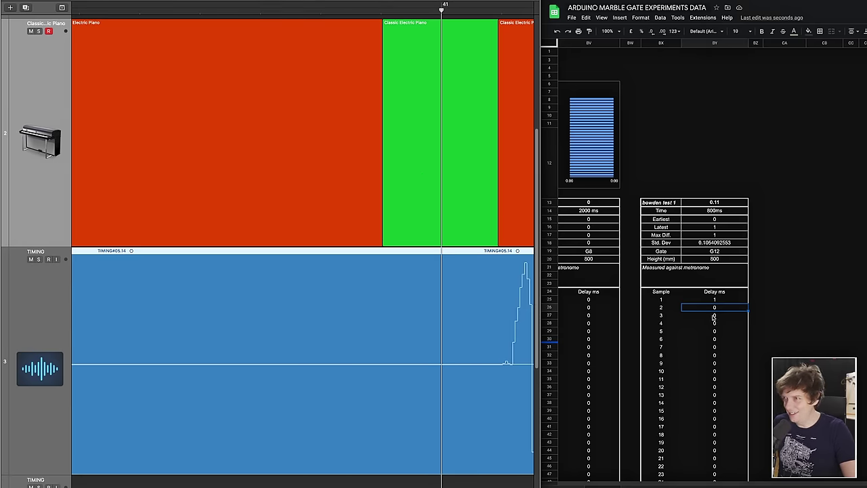
pyautogui.click(473, 157)
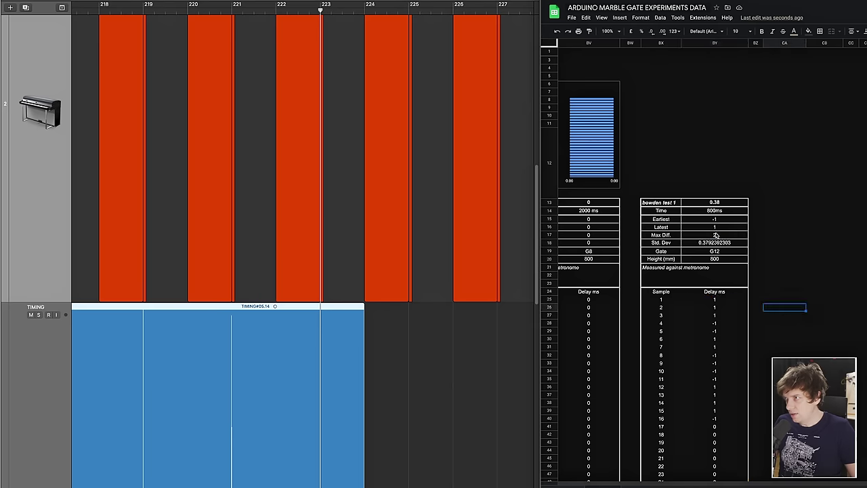
# - Check the standard deviation of bowden test 1 and compare its histogram with the T-TEST 18 chart
pyautogui.click(711, 243)
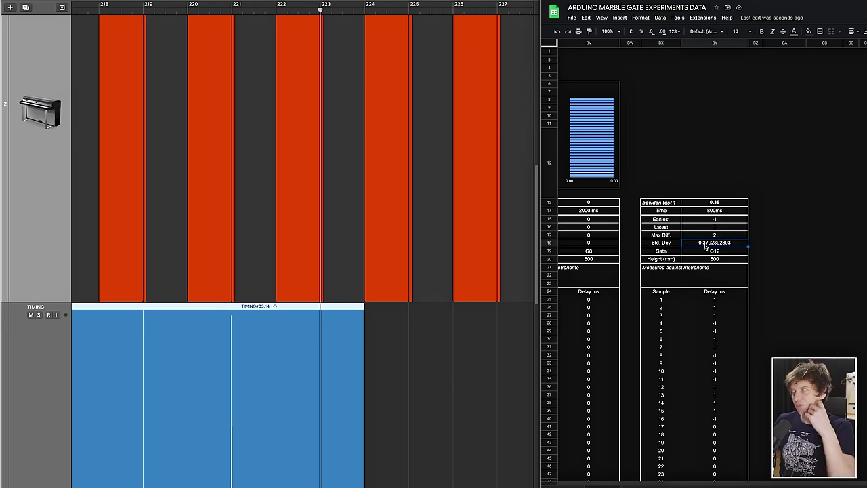
pyautogui.hscroll(-4, 692, 244)
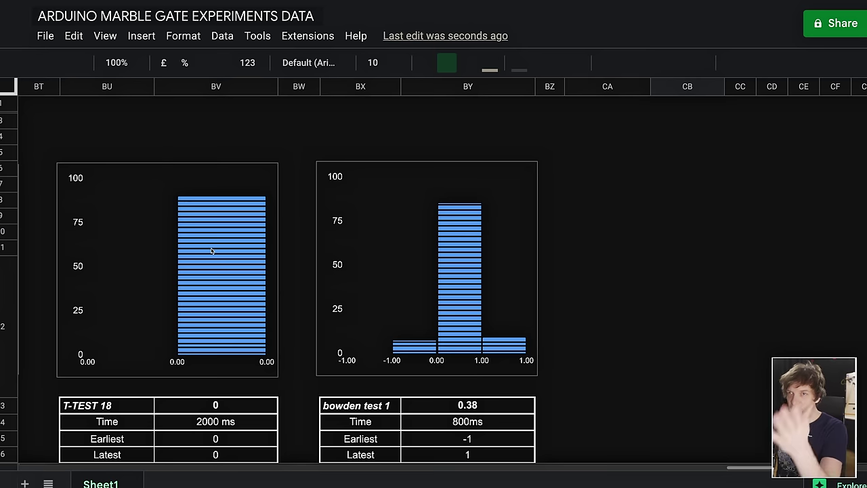
pyautogui.click(624, 126)
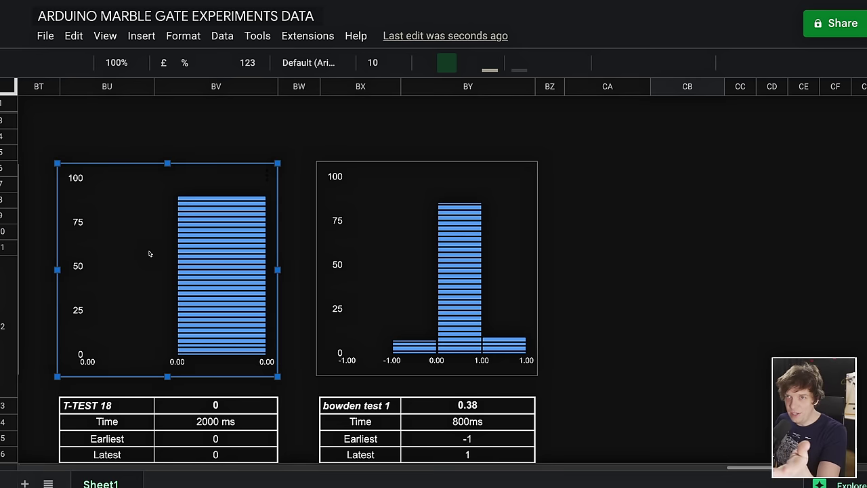
pyautogui.click(405, 283)
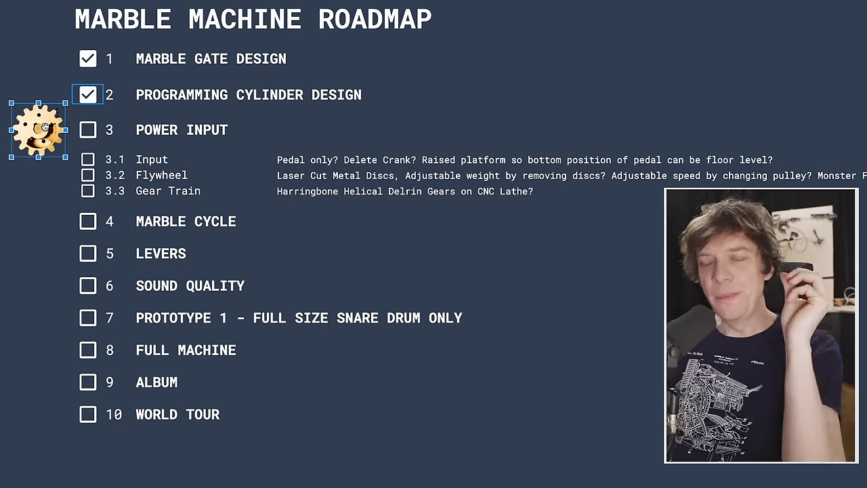
pyautogui.click(248, 131)
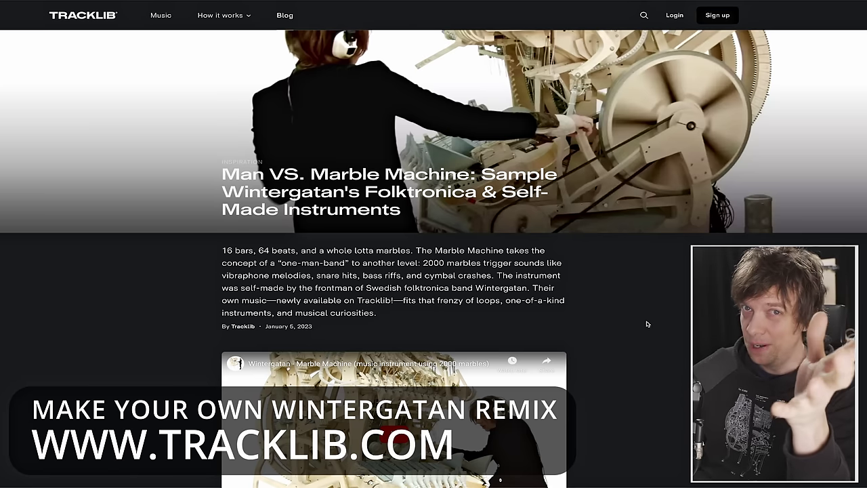
# - Read through the Tracklib article on sampling Wintergatan, including its interview answers and the listed tracks
pyautogui.scroll(-5, 644, 323)
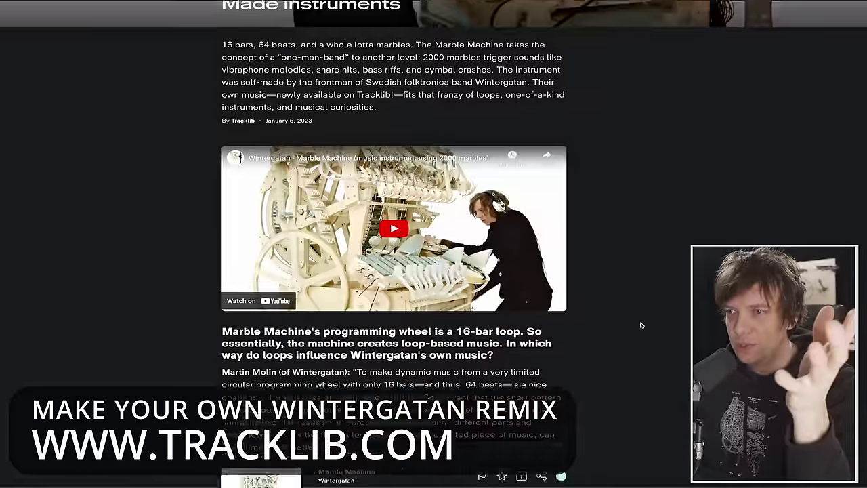
pyautogui.scroll(-4, 640, 326)
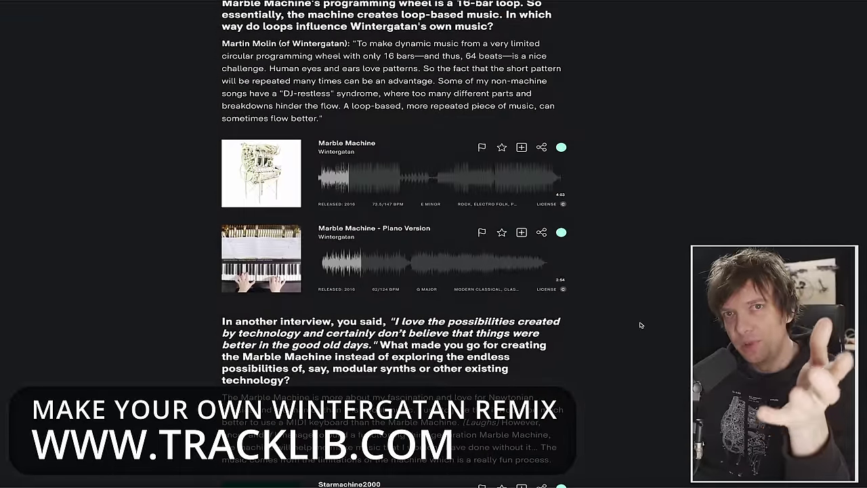
pyautogui.scroll(-6, 640, 325)
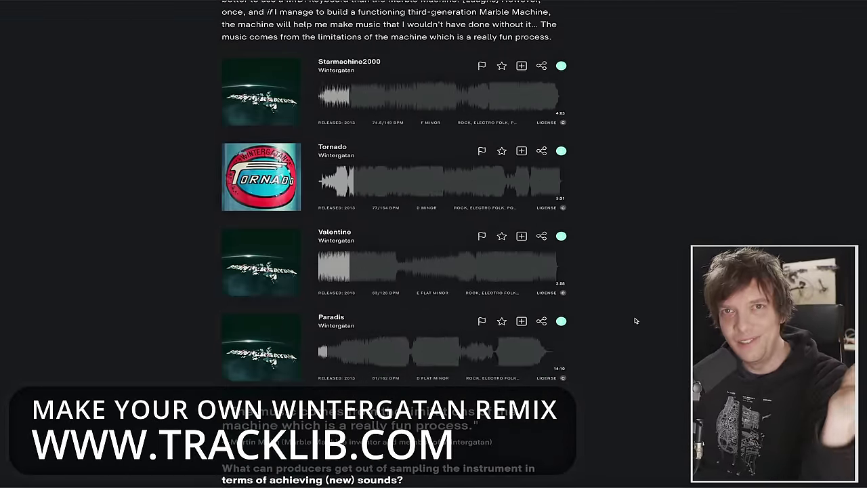
pyautogui.scroll(-1, 635, 321)
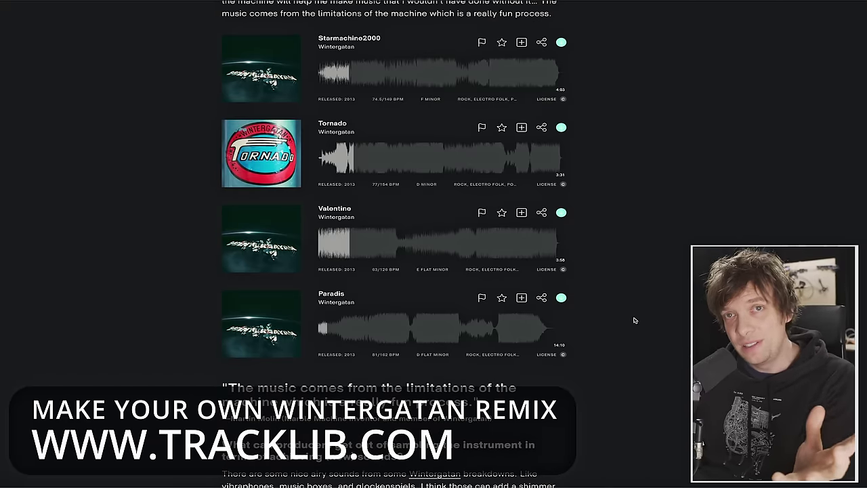
pyautogui.scroll(-2, 635, 320)
pyautogui.scroll(-5, 635, 320)
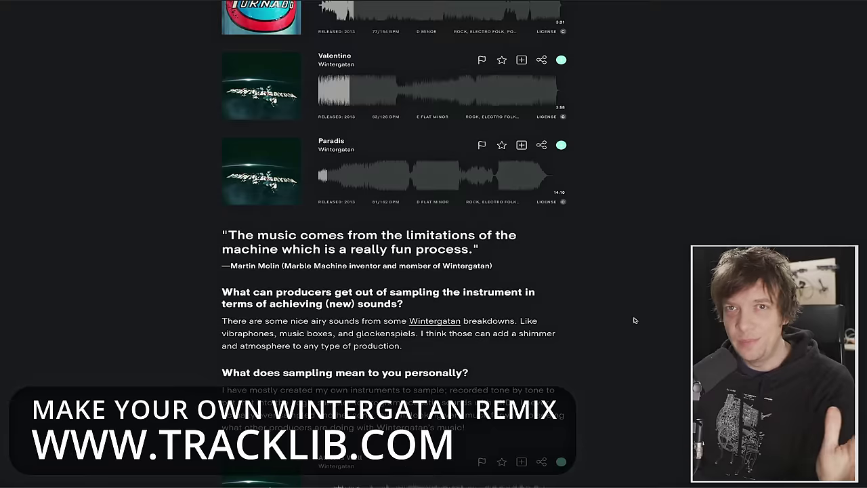
pyautogui.scroll(-6, 634, 320)
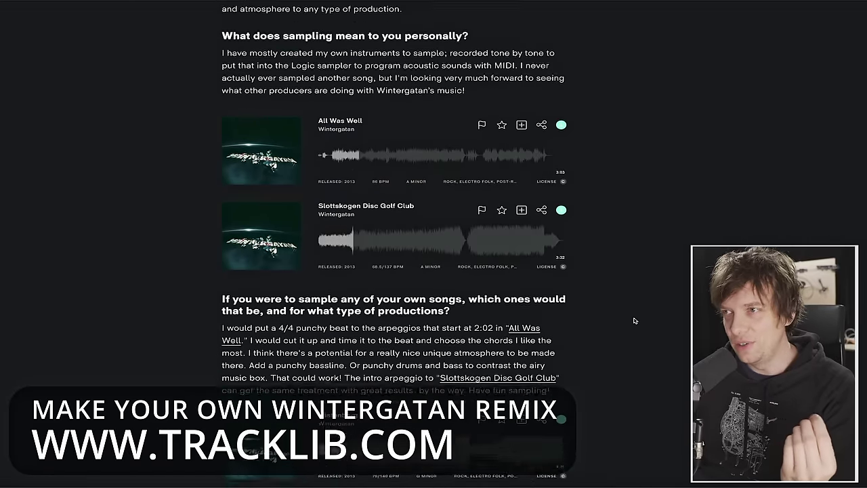